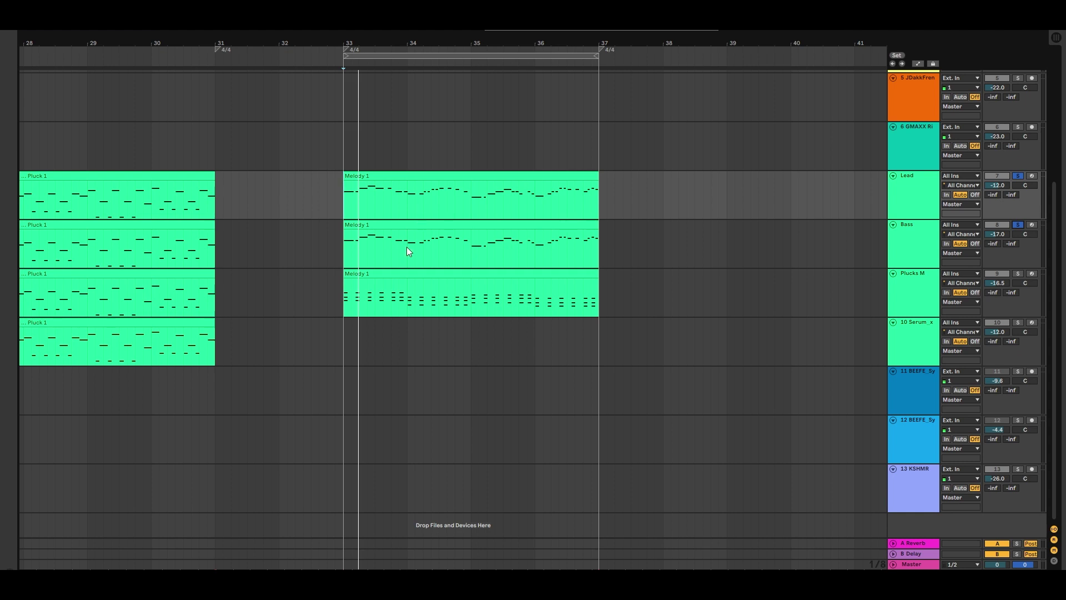
- Duplicate the Bass track with its clips and name the copy Sub
key("space")
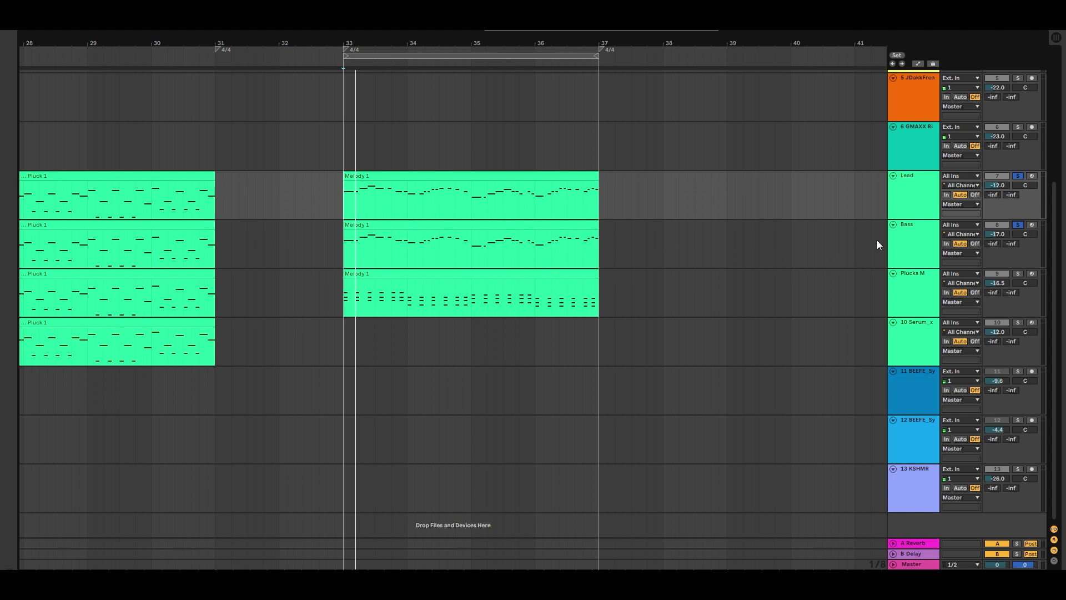
left_click(910, 239)
key("ctrl+d")
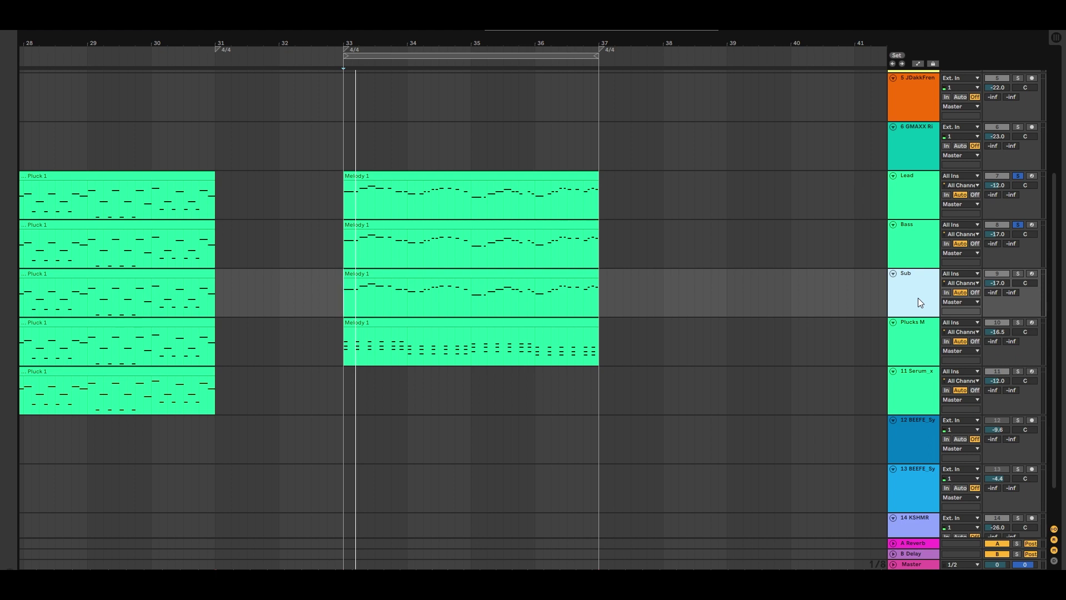
- Remove the EQ Eight and the audio effect rack following SPAN from the Sub track's device chain
double_click(918, 302)
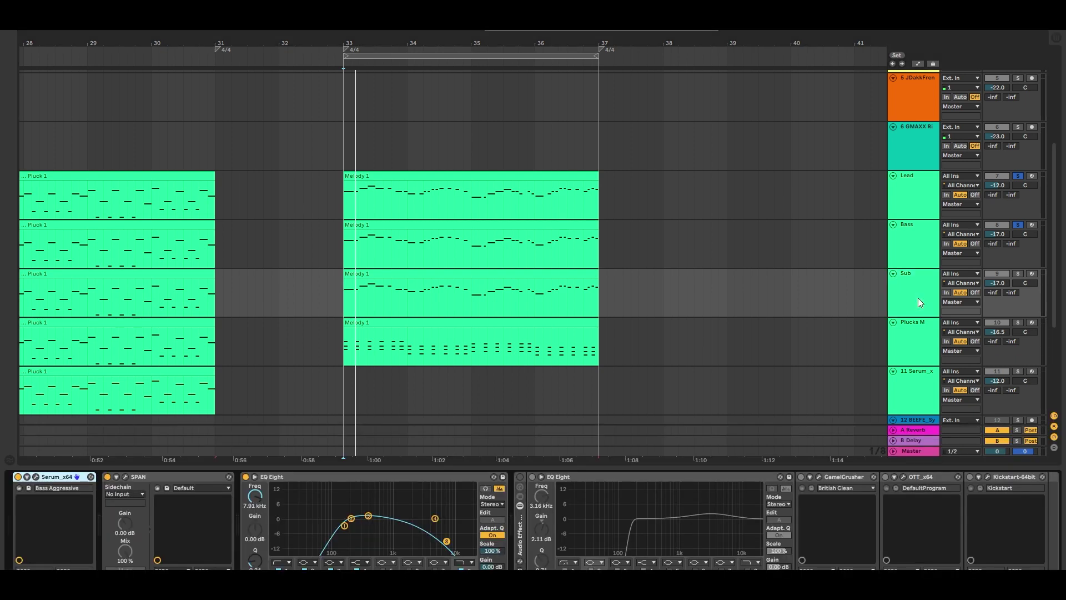
left_click(245, 476)
left_click(331, 481)
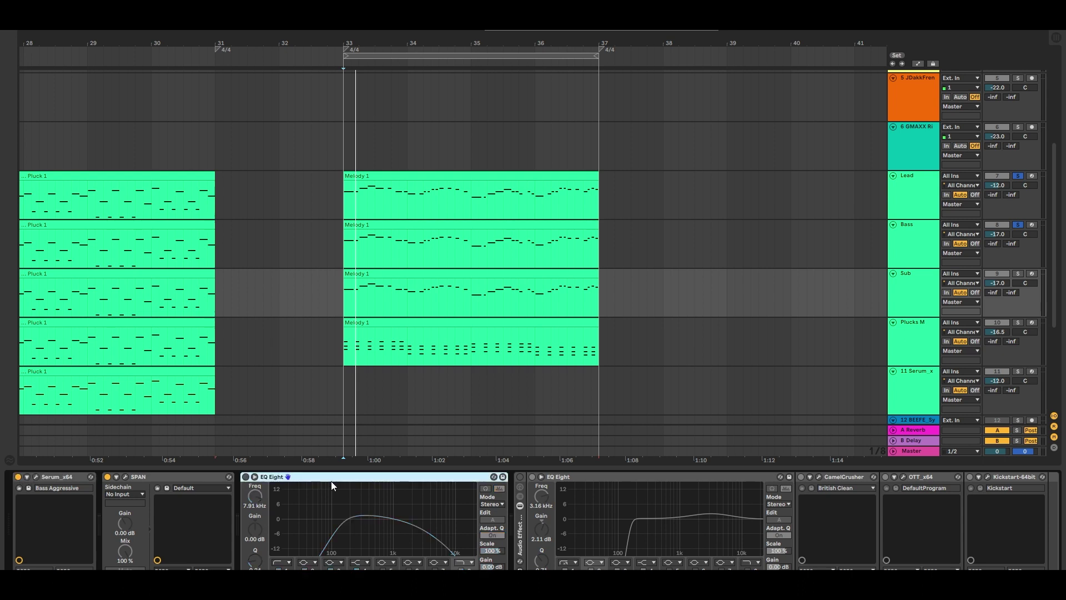
key("Delete")
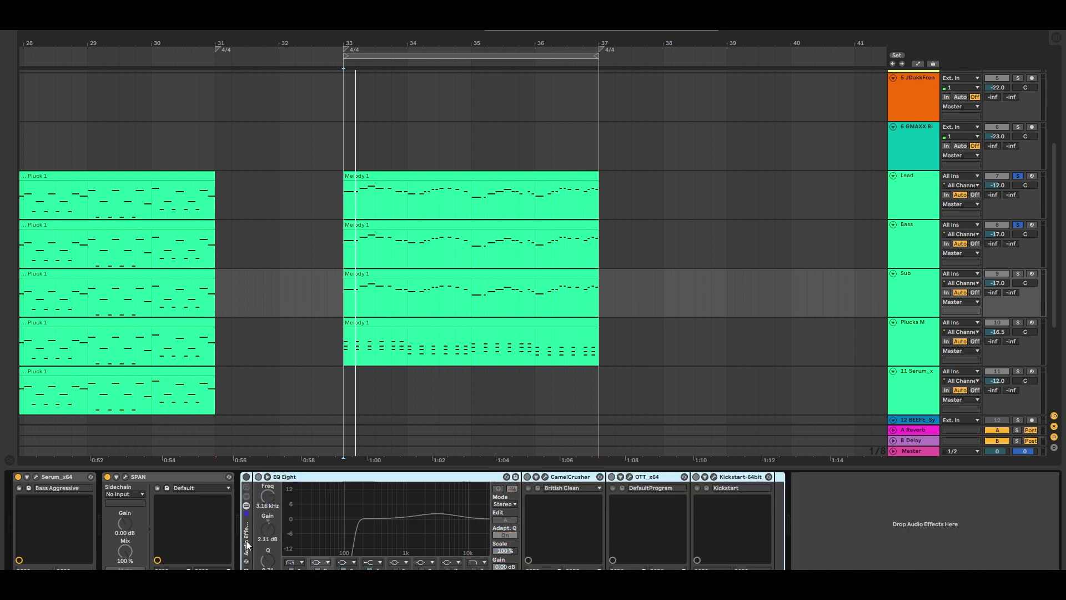
key("Delete")
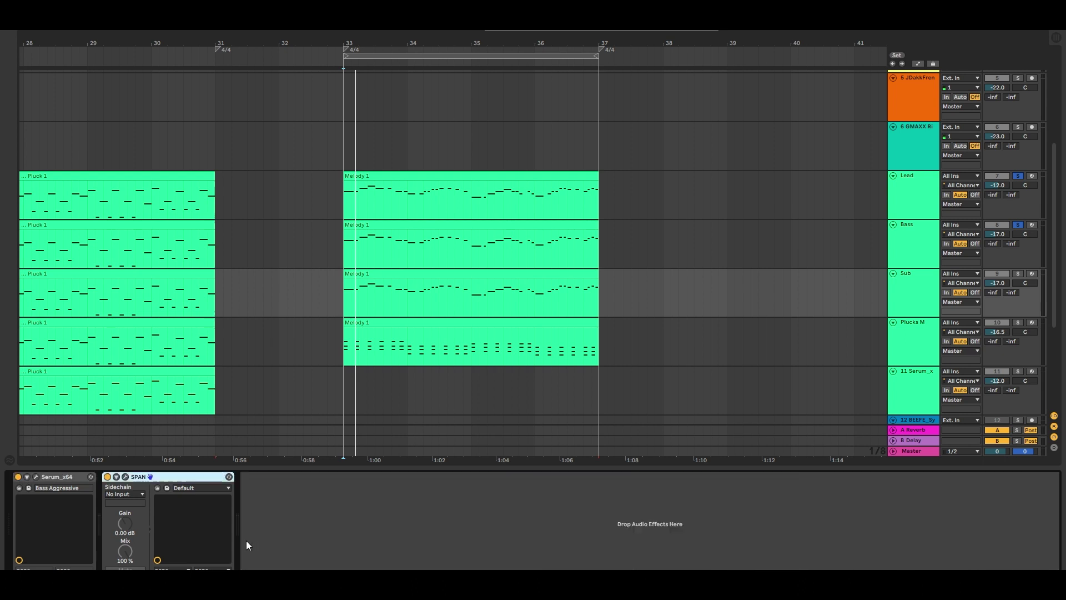
- Open Serum on the Sub track and reset it to the Init preset
left_click(36, 477)
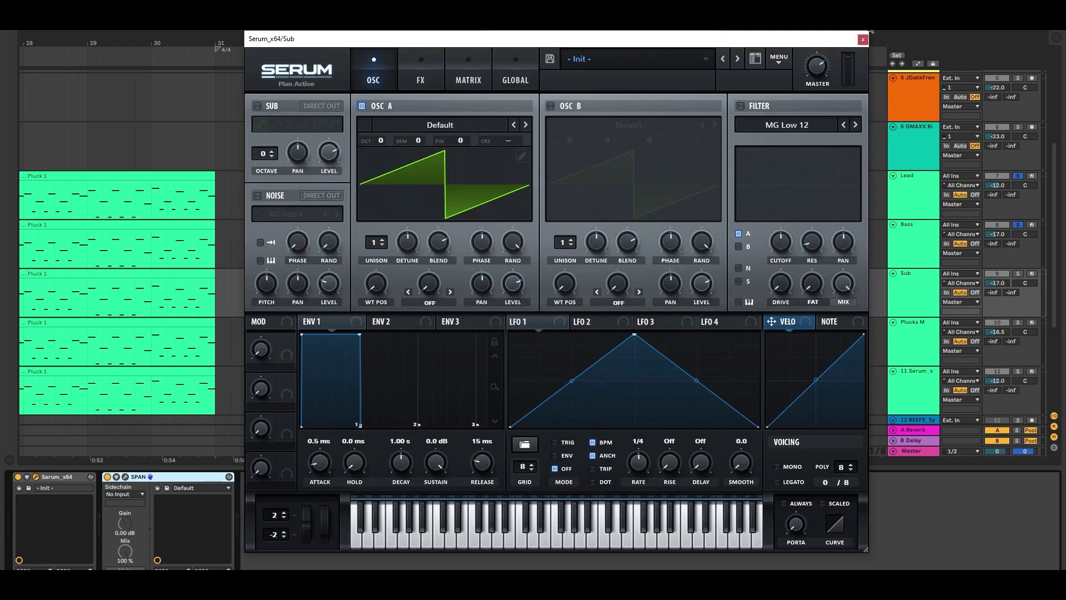
left_click(781, 58)
left_click(818, 131)
- Load the analog Basic Shapes wavetable in oscillator A and set its octave to -3
left_click(431, 124)
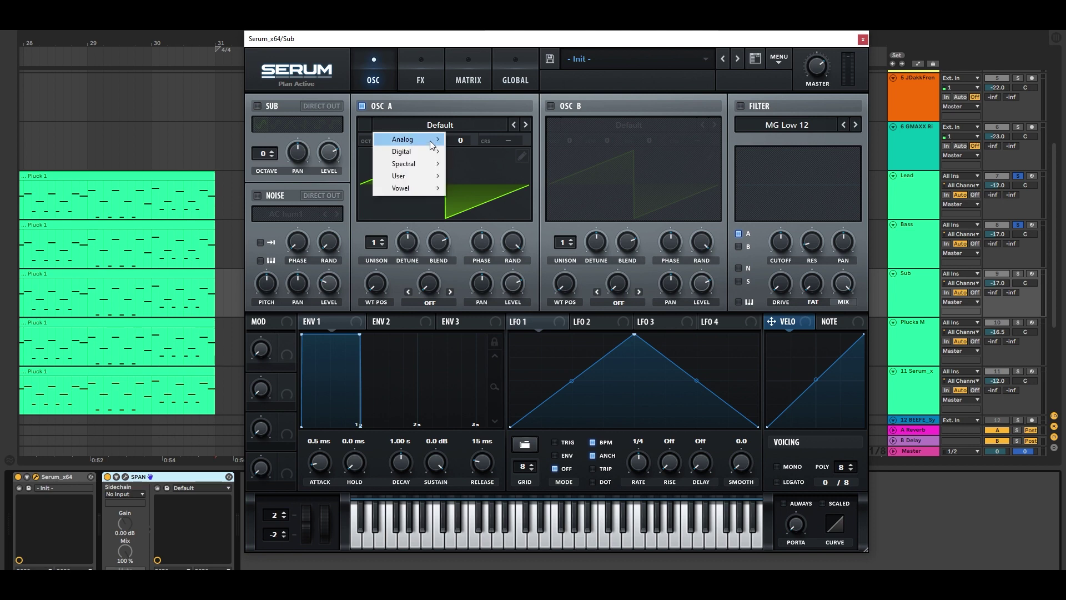
mouse_move(431, 144)
left_click(470, 188)
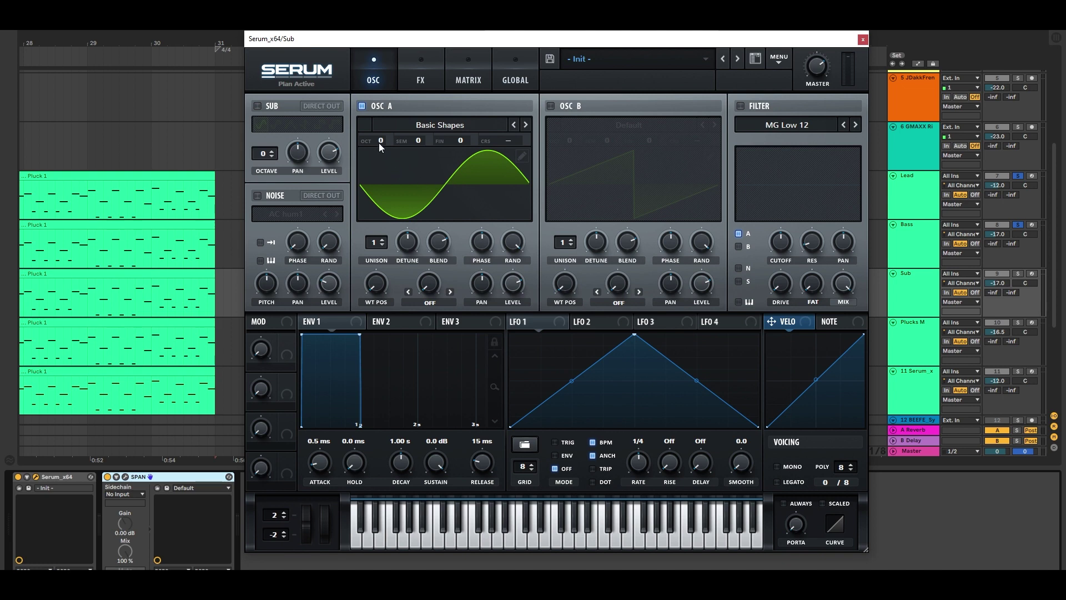
left_click_drag(378, 142, 383, 154)
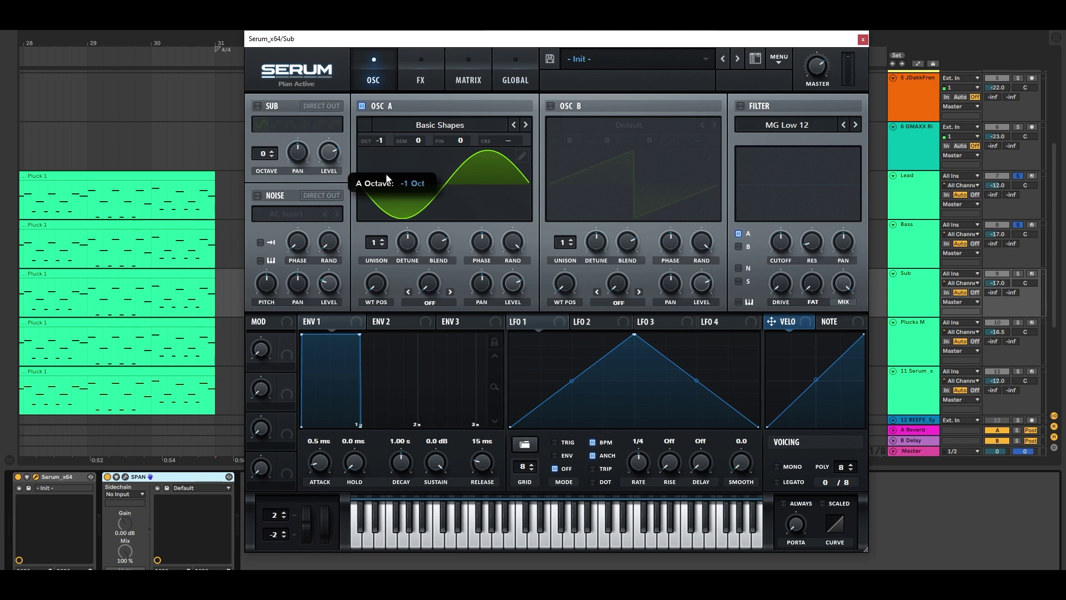
left_click_drag(386, 208, 393, 202)
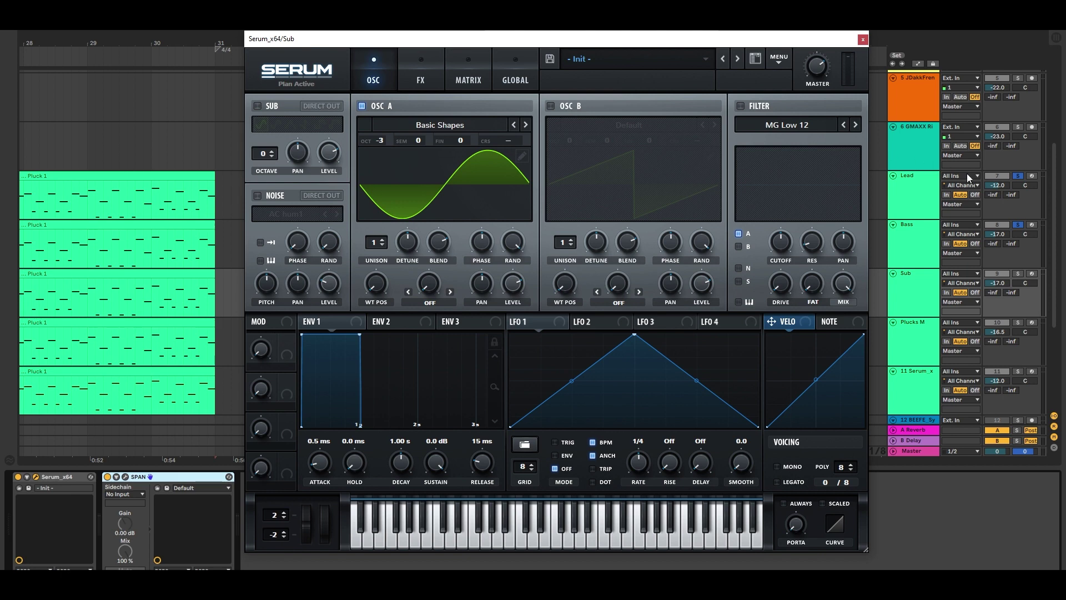
- Solo the Sub track and shape Env 1 with 36 ms attack, 273 ms decay, 56 ms release and a curved release slope
left_click(1017, 275)
key("space")
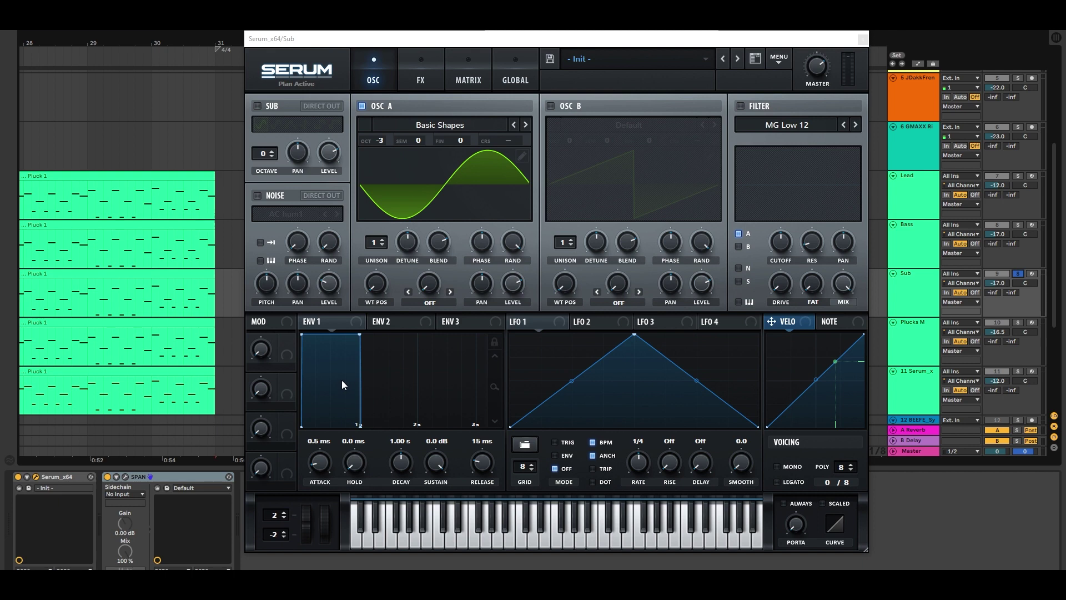
left_click_drag(358, 335, 311, 329)
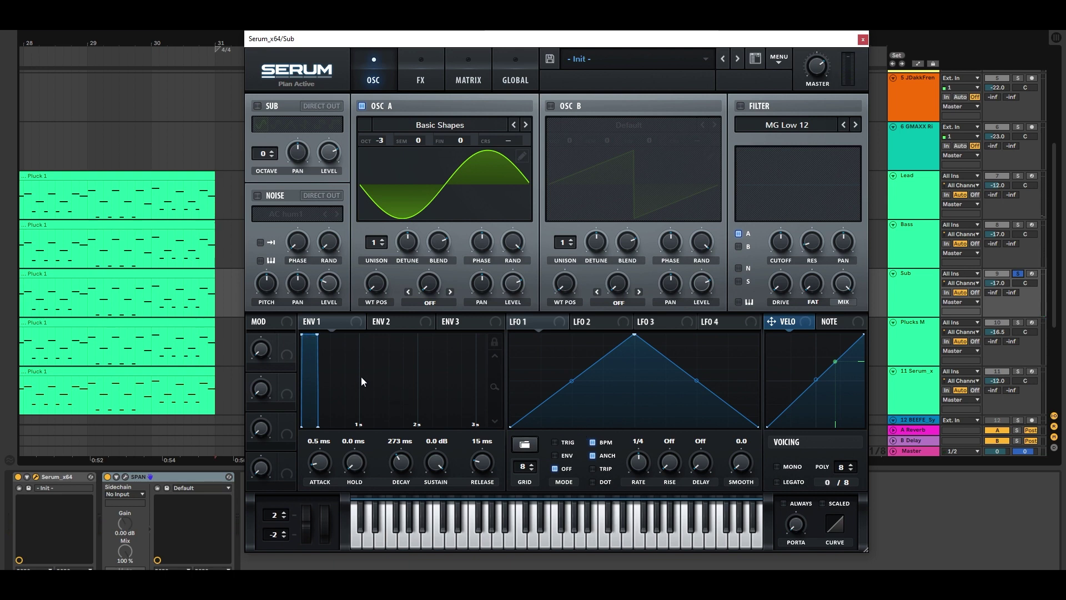
left_click_drag(303, 334, 300, 333)
left_click_drag(304, 335, 315, 334)
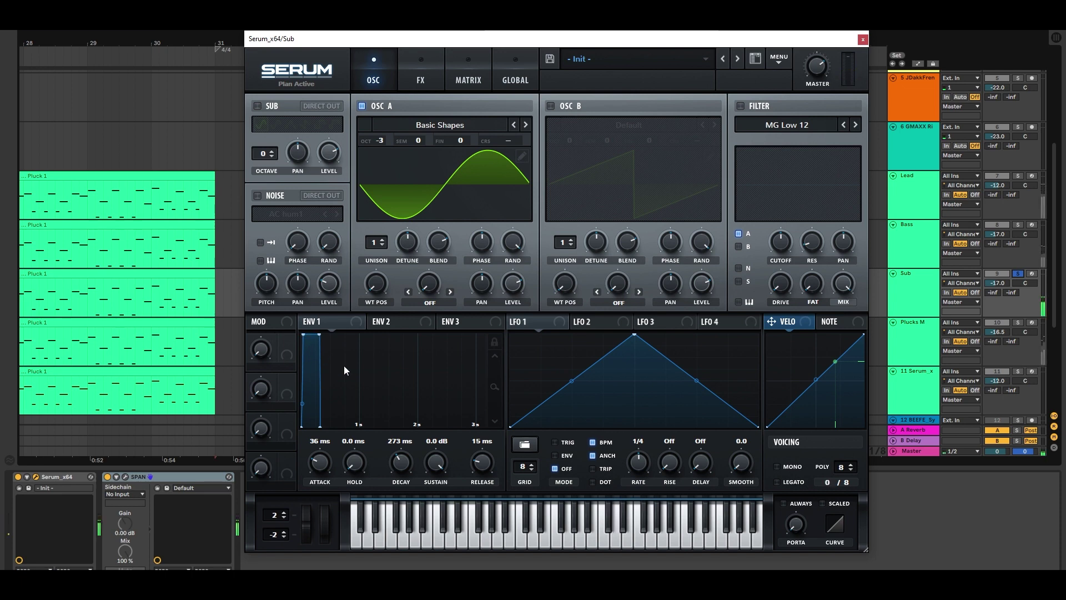
left_click_drag(481, 467, 480, 458)
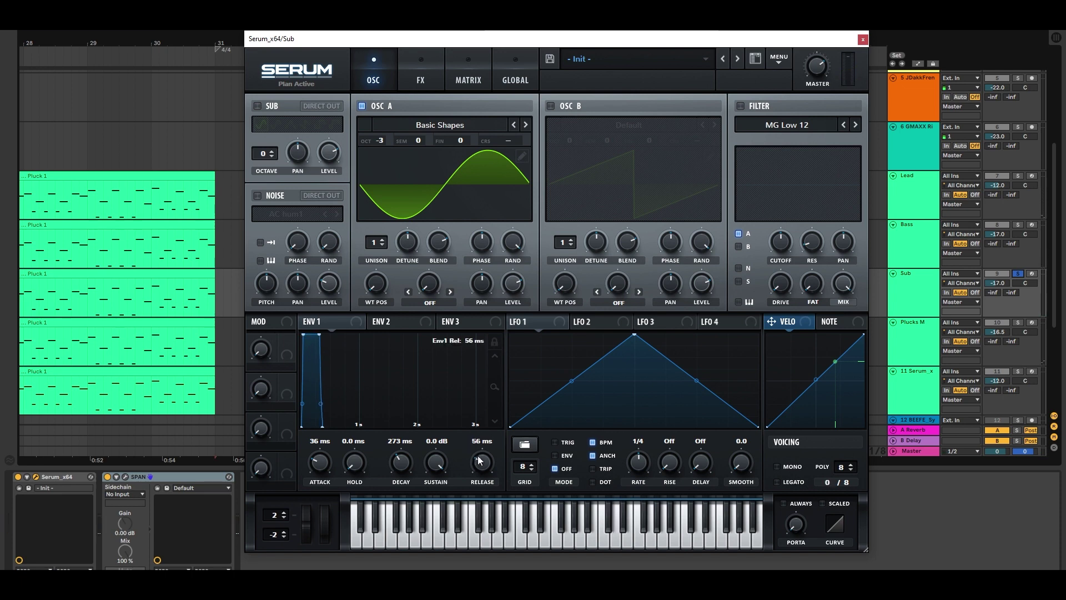
left_click_drag(320, 404, 318, 412)
- Enable the distortion effect in Serum and set its type to Diode 2
left_click(432, 64)
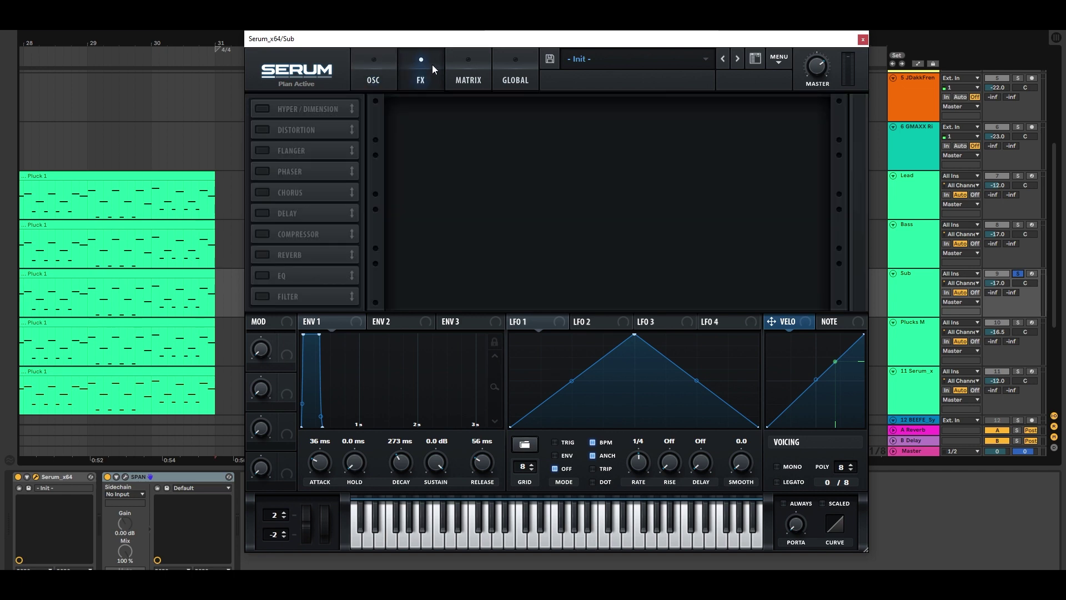
left_click(262, 129)
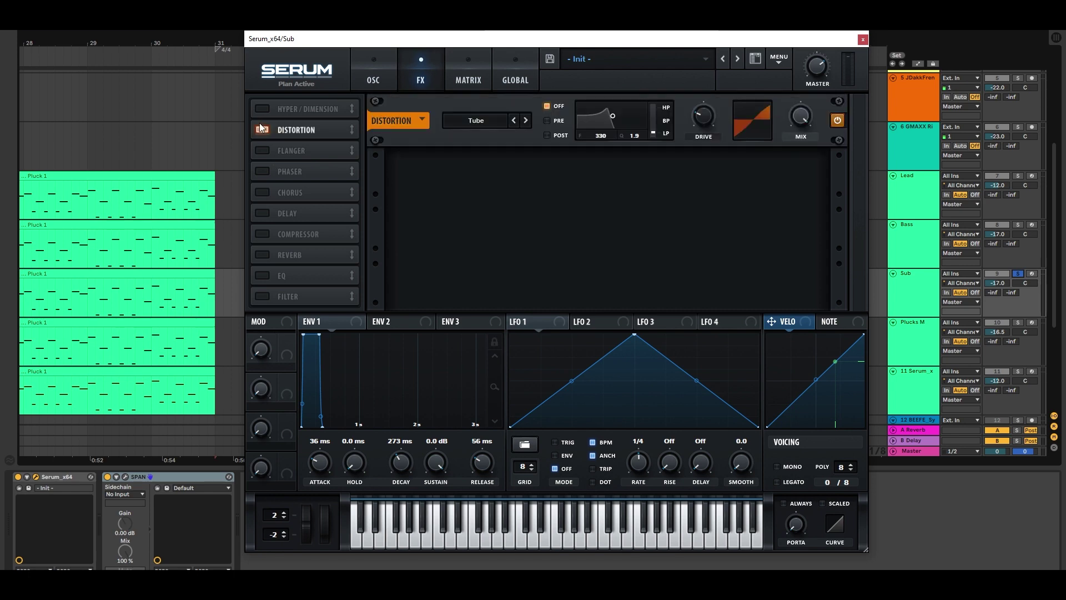
left_click(525, 121)
left_click(525, 121)
left_click(525, 121)
left_click(525, 121)
- Set the distortion filter to 312 Hz with 0.1 resonance and compare the sound with the distortion bypassed
left_click_drag(613, 117, 608, 131)
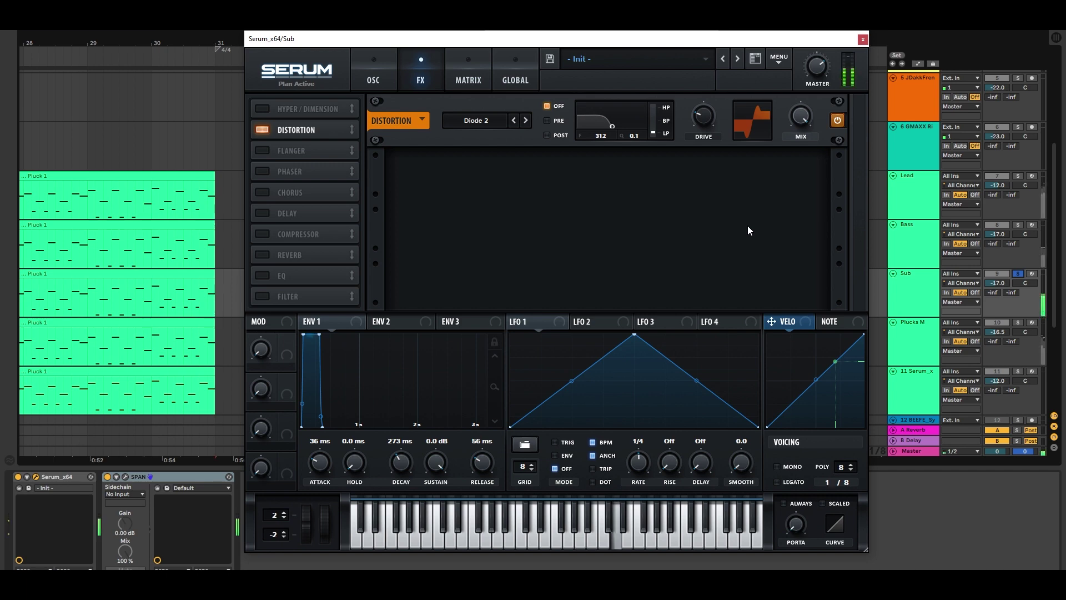
left_click_drag(716, 119, 728, 138)
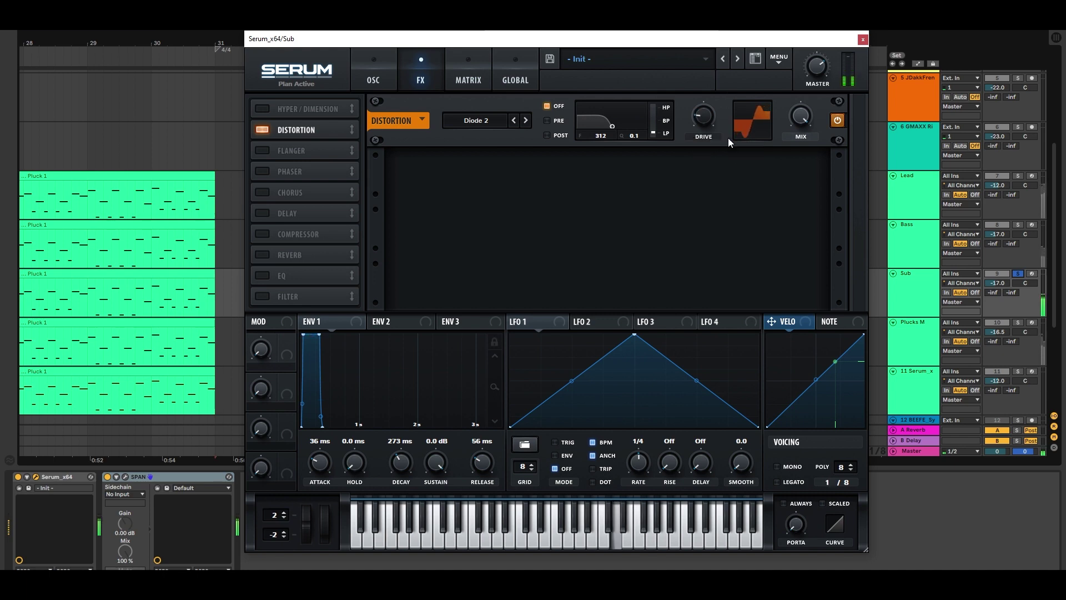
left_click(837, 120)
left_click(838, 121)
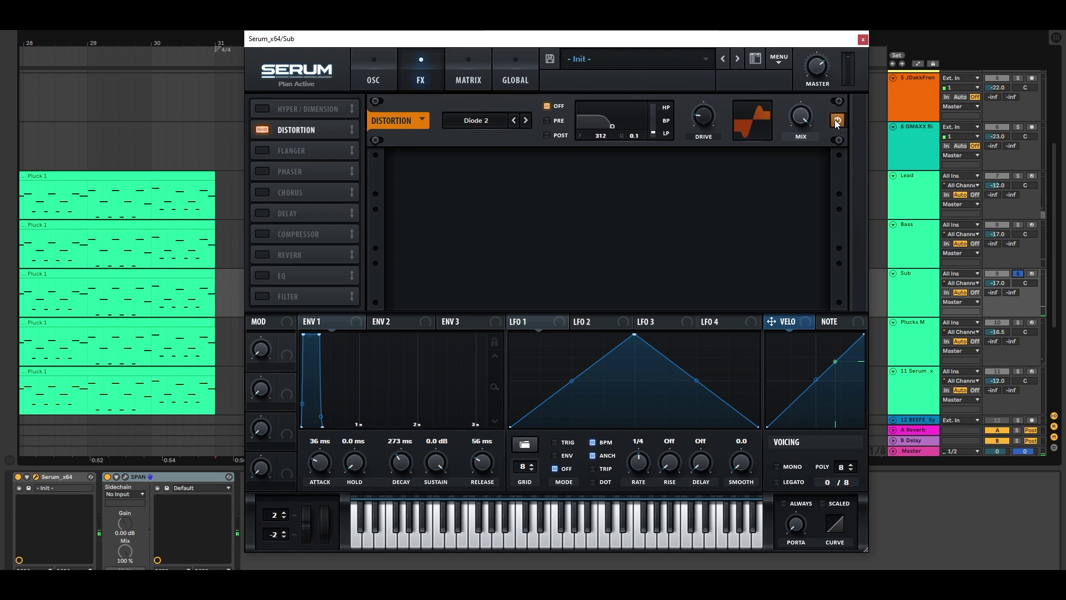
- Enable Serum's compressor with its gain raised, and close the synth window to audition the sub
left_click(267, 234)
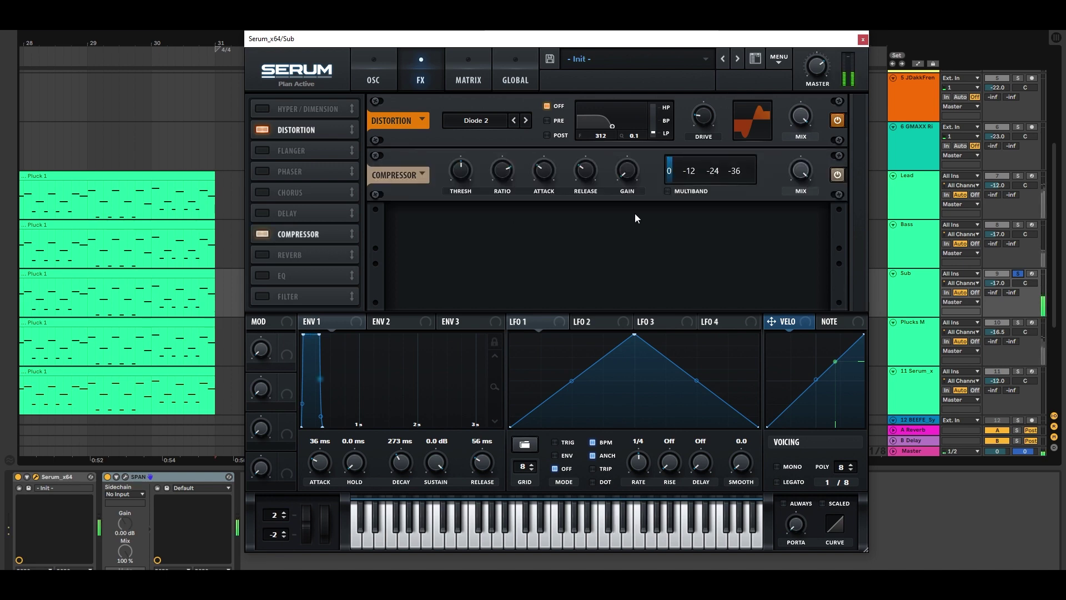
mouse_move(636, 176)
left_mouse_down()
mouse_move(644, 204)
mouse_move(621, 155)
mouse_move(632, 169)
mouse_move(638, 112)
mouse_move(625, 161)
left_mouse_up()
left_click(383, 77)
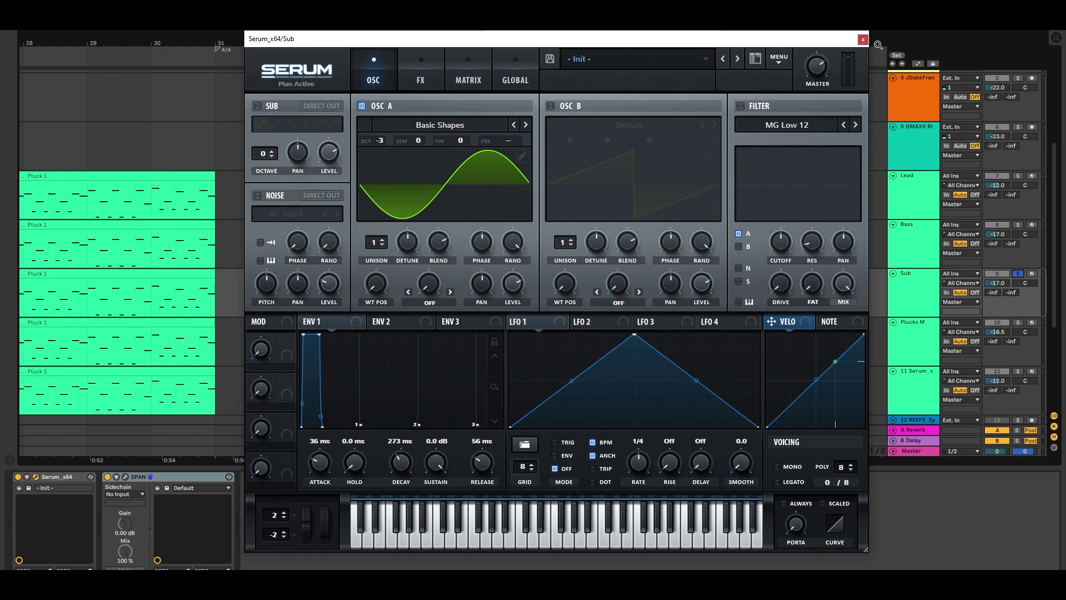
left_click(863, 39)
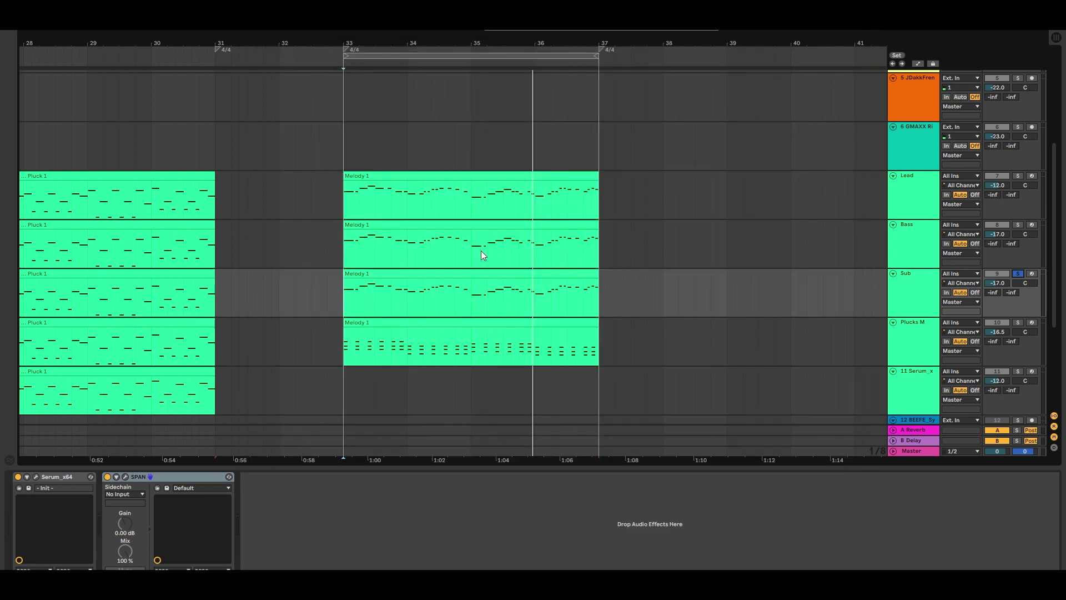
key("space")
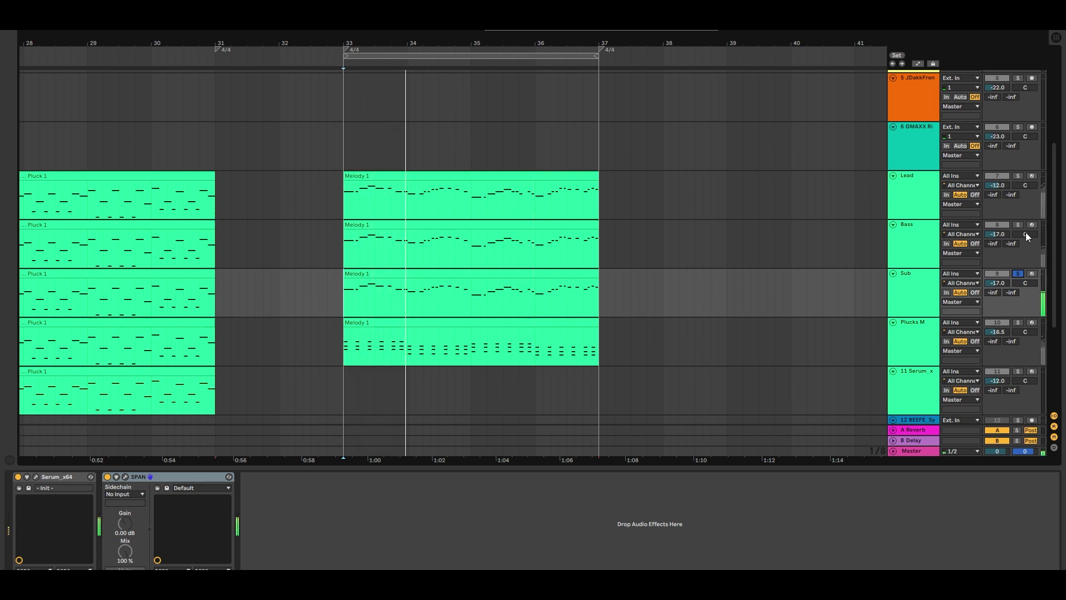
- Add an EQ Eight audio effect to the end of the Sub track's device chain
left_click(8, 36)
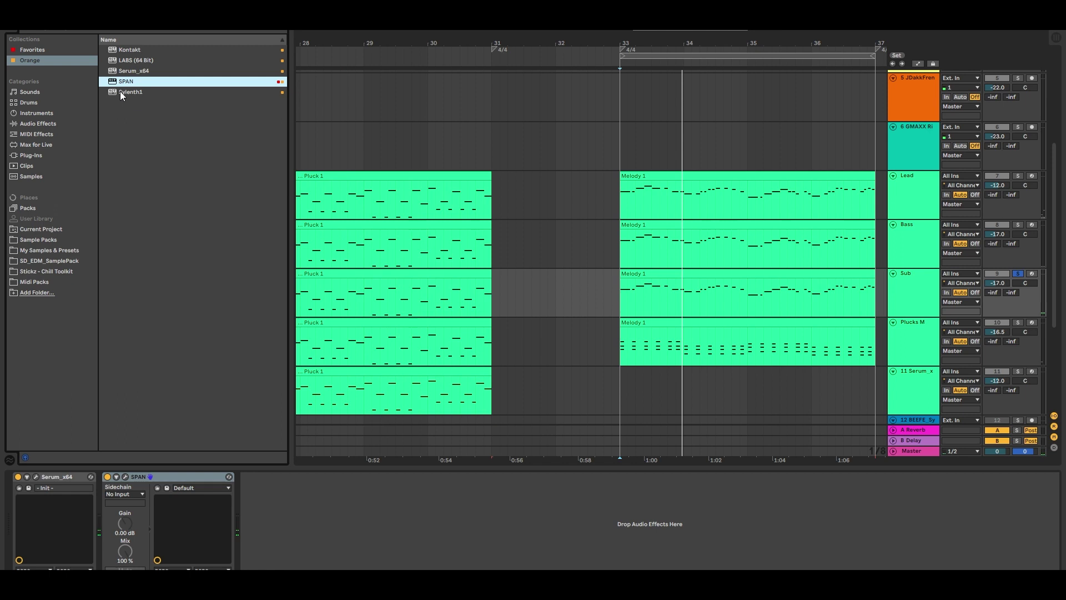
left_click(42, 134)
left_click(37, 123)
double_click(139, 197)
key("ctrl+alt+b")
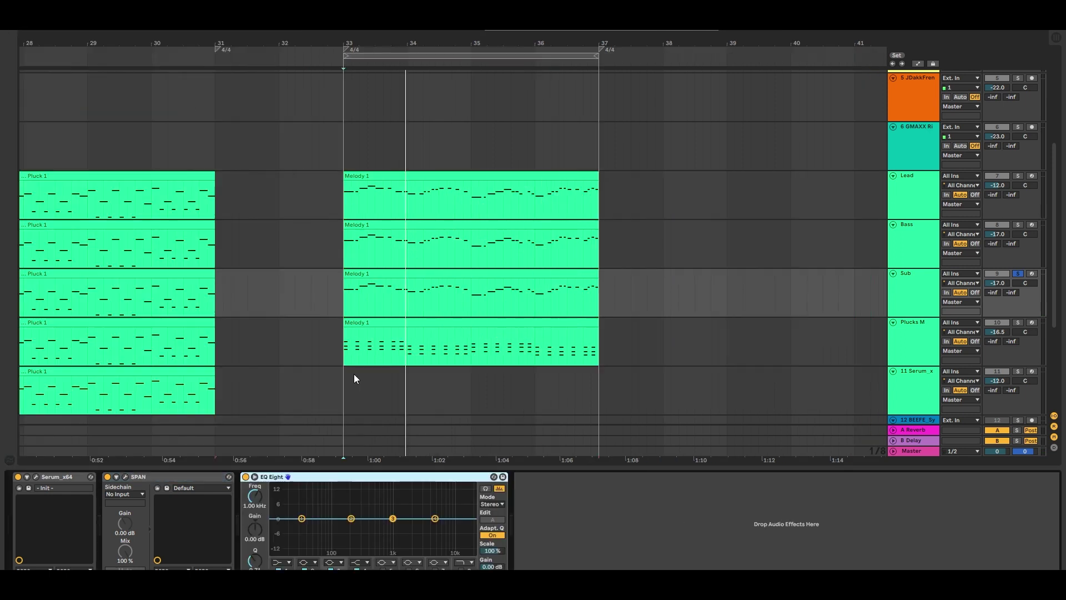
- Set up the Sub EQ Eight with a high cut at 174 Hz and a low cut at 20 Hz
left_click(460, 568)
left_click_drag(471, 525, 347, 526)
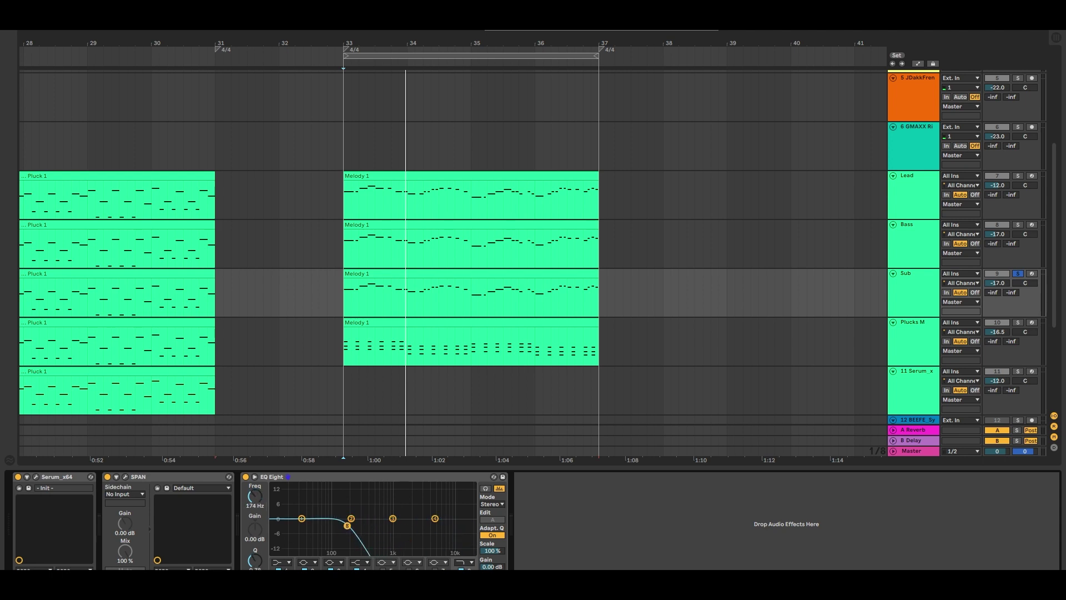
left_click(284, 563)
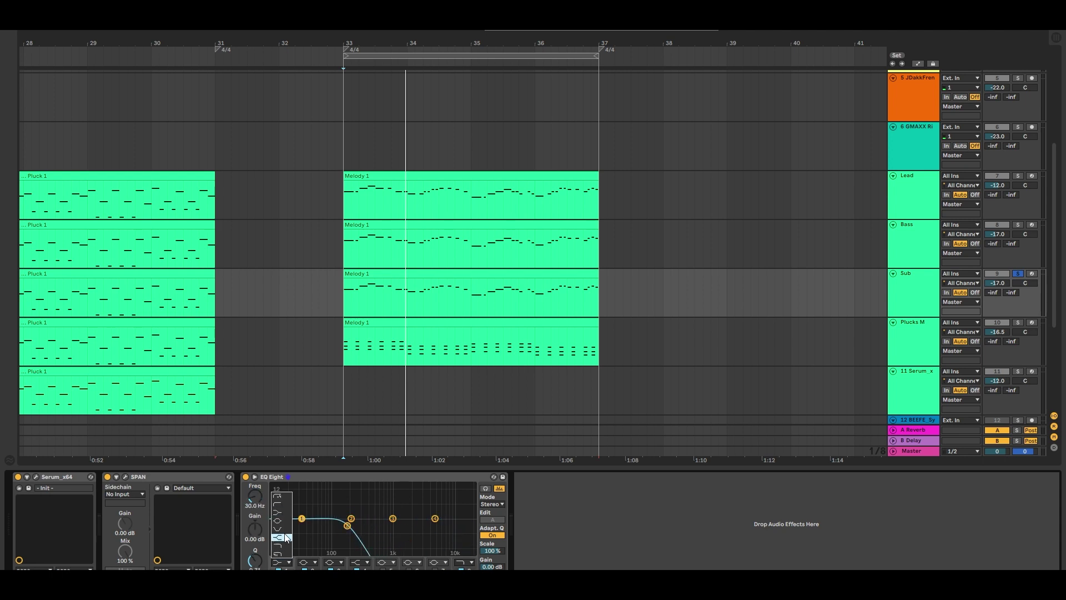
left_click(282, 496)
scroll(259, 504, "down", 5)
key("space")
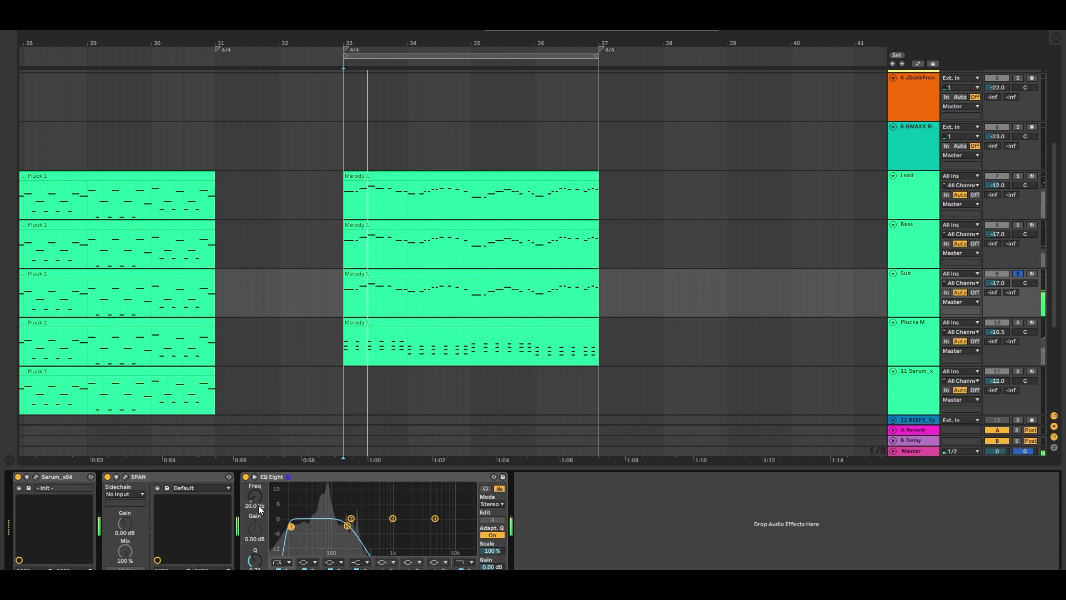
key("space")
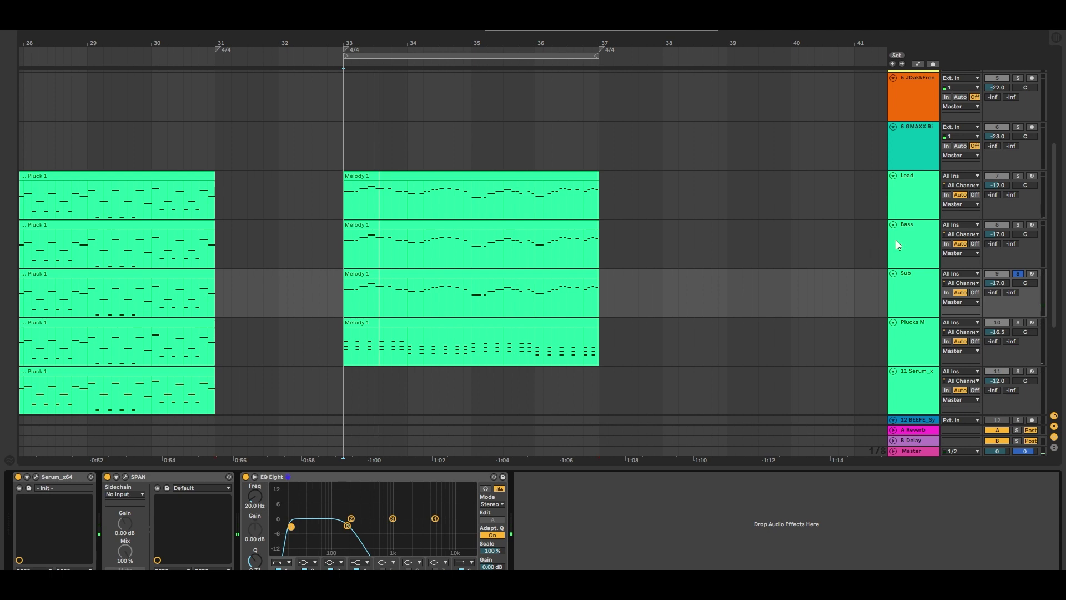
- Solo the Lead and Bass tracks along with Sub and play them together
left_click(1018, 225, "ctrl")
key("space")
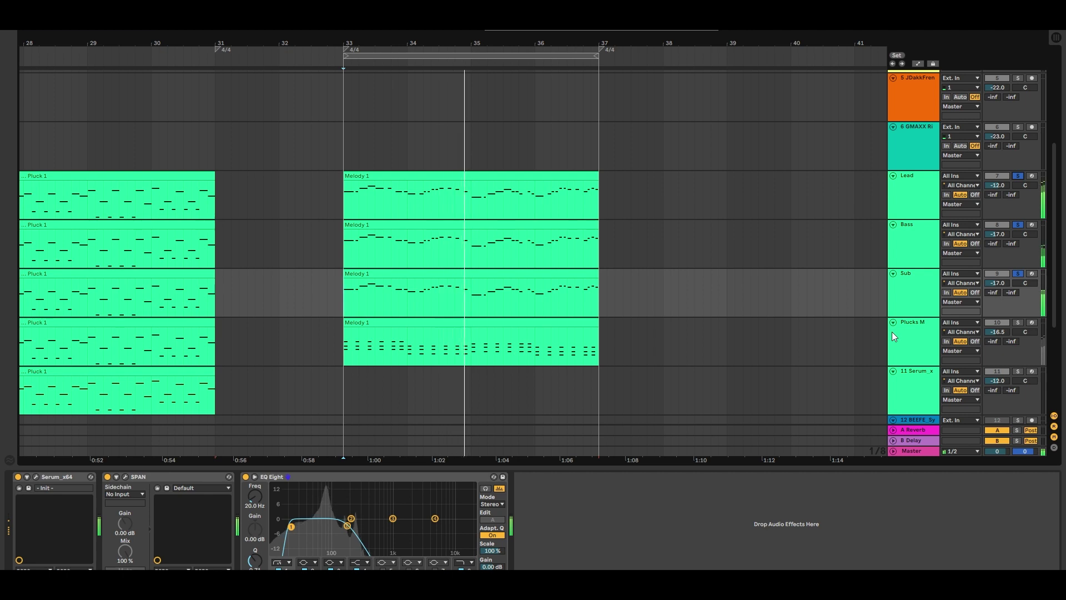
key("space")
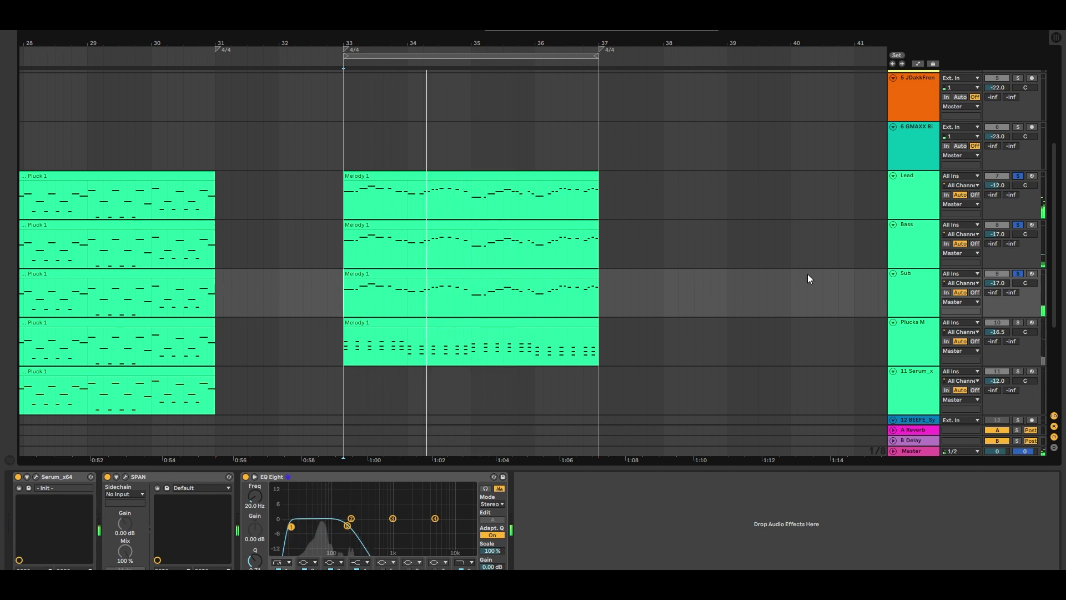
- Lower the Sub track's volume to -22.1 dB and audition the Lead and Bass with Sub unsoloed
left_click_drag(1002, 285, 1003, 302)
key("space")
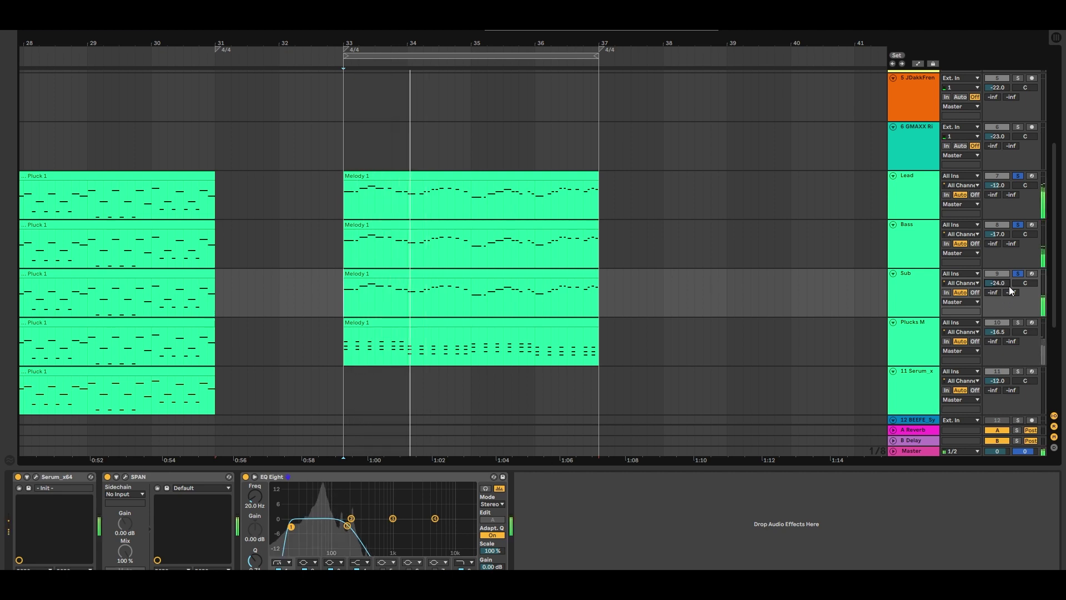
left_click_drag(1002, 283, 1003, 295)
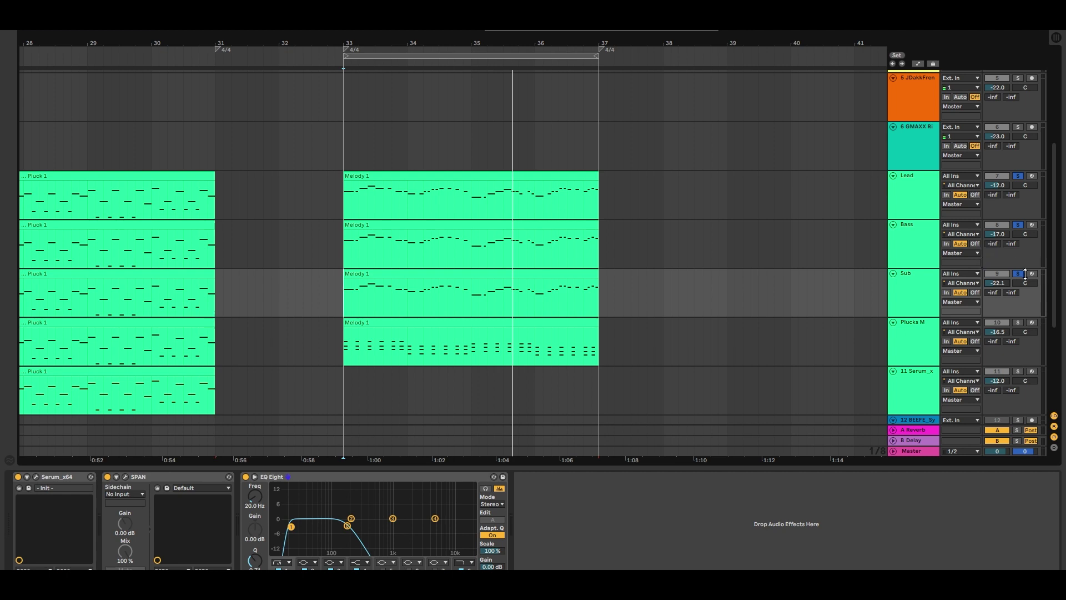
key("space")
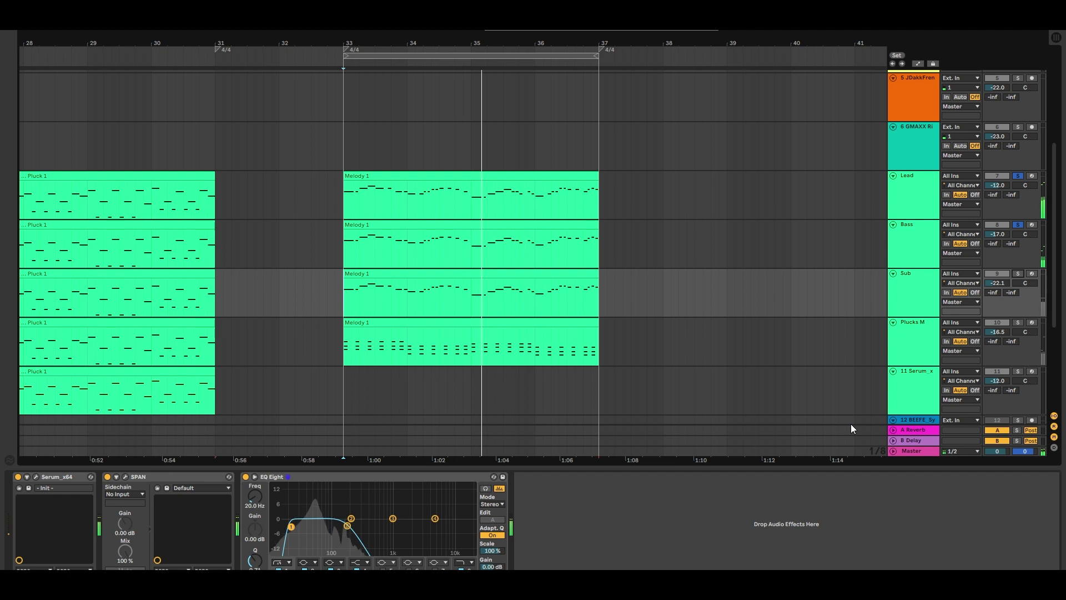
- Replay the loop and audition Sub soloed alone, adding the Bass and Lead tracks to the solo one at a time
key("space")
key("space")
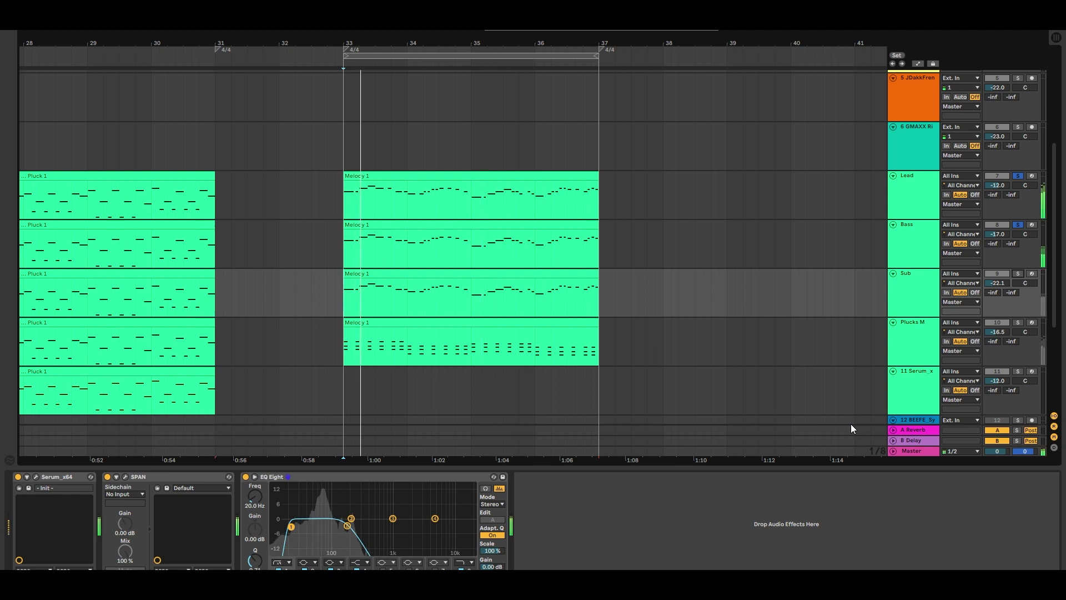
left_click(1018, 273)
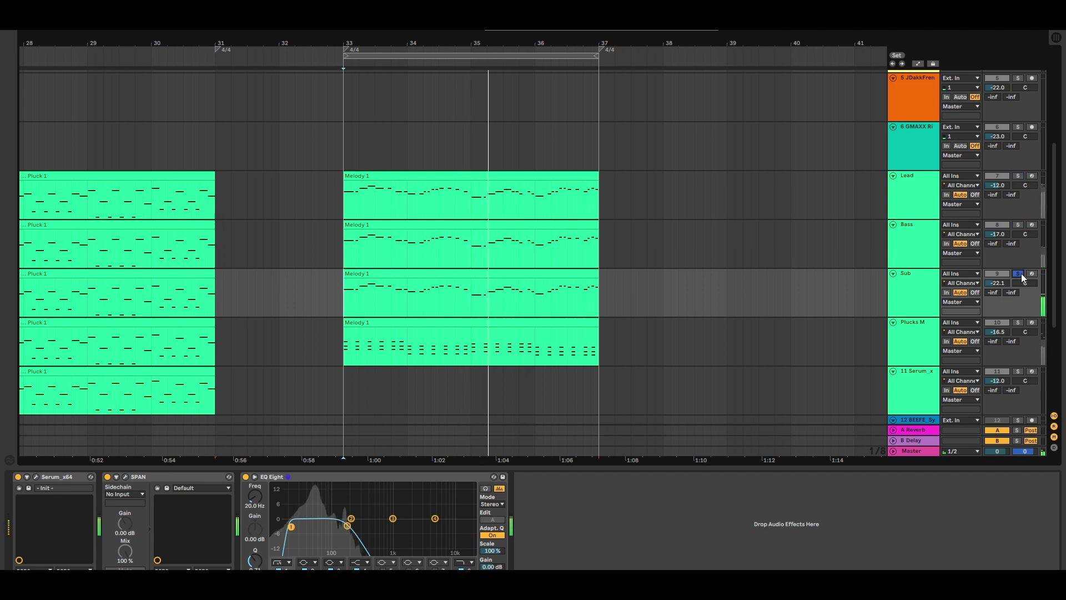
left_click(1017, 224, "ctrl")
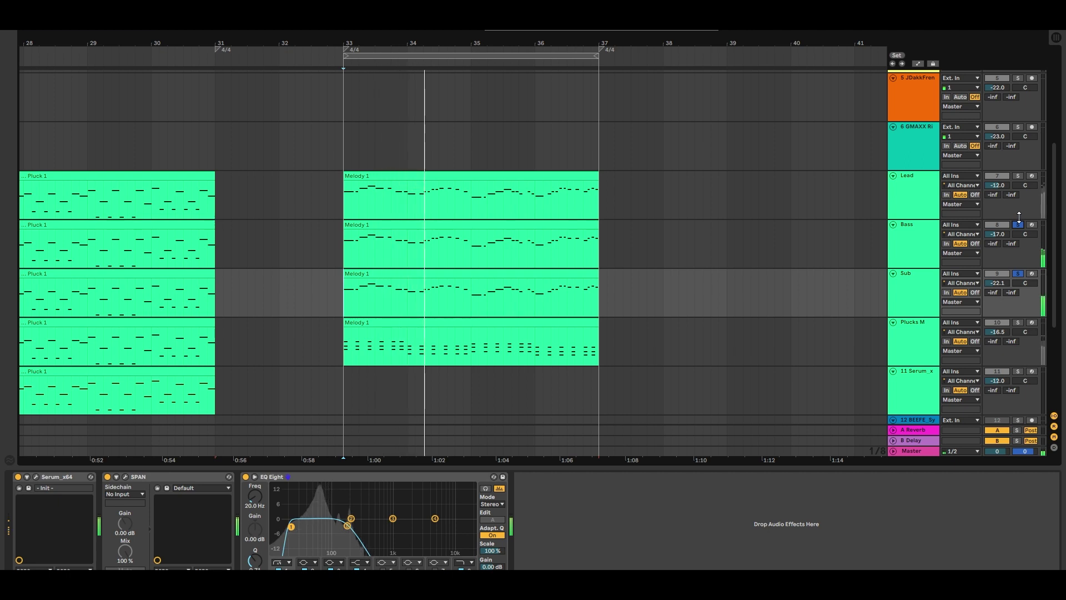
left_click(1018, 175)
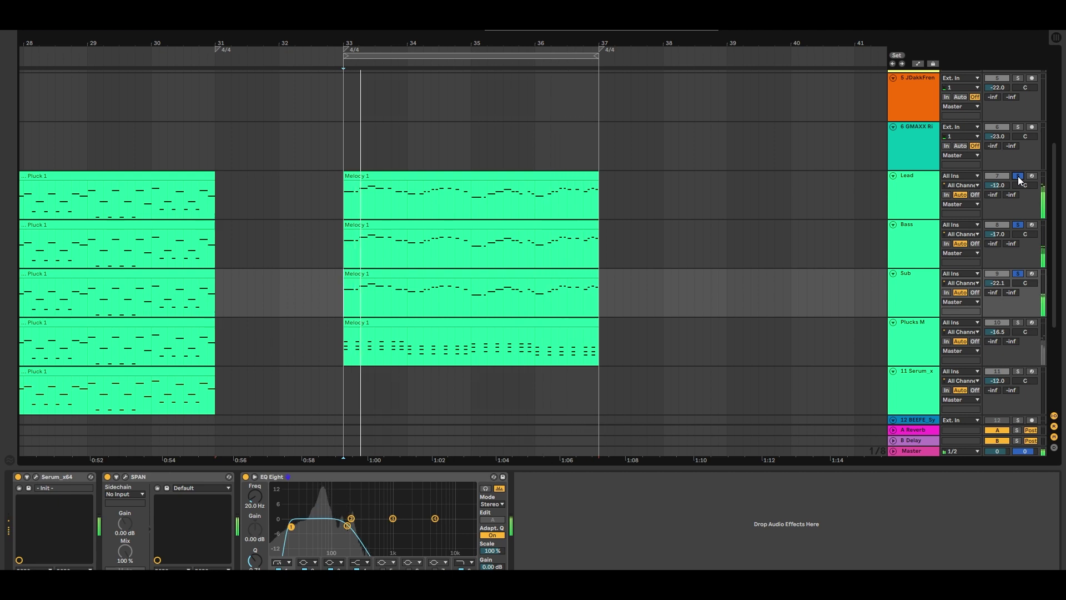
- Compare the layers by toggling the solos of Sub, Bass and Lead during playback, ending with only Bass and Sub soloed
left_click(1018, 273)
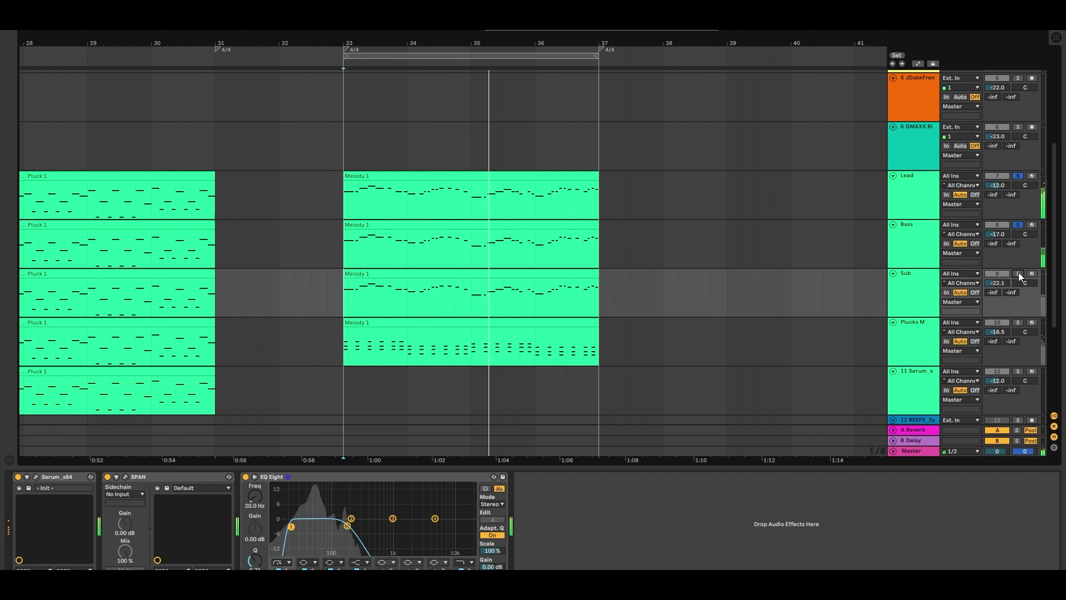
left_click(1018, 273)
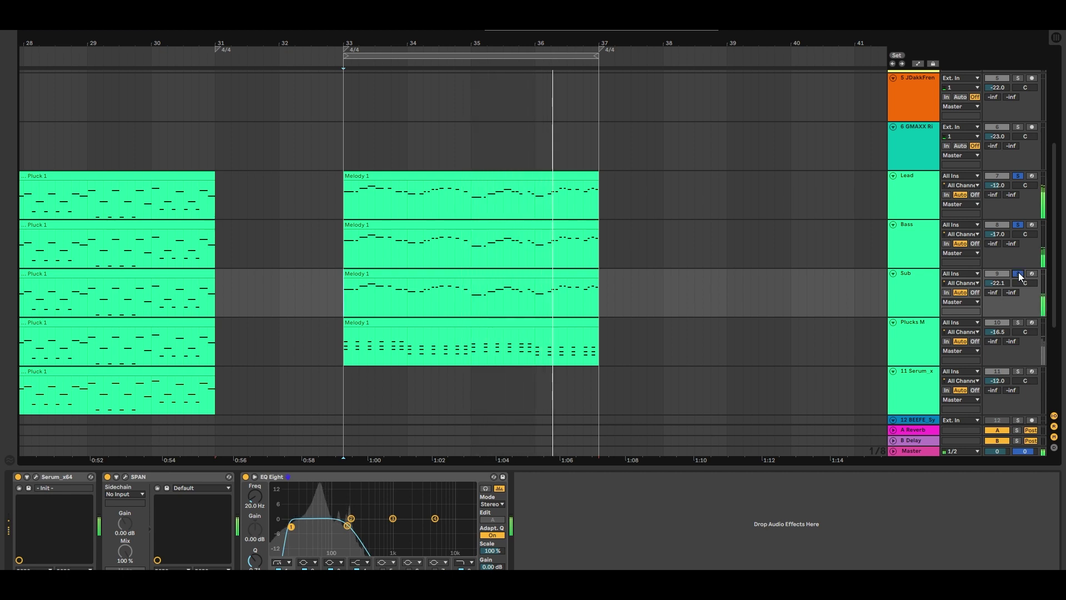
left_click(1018, 224)
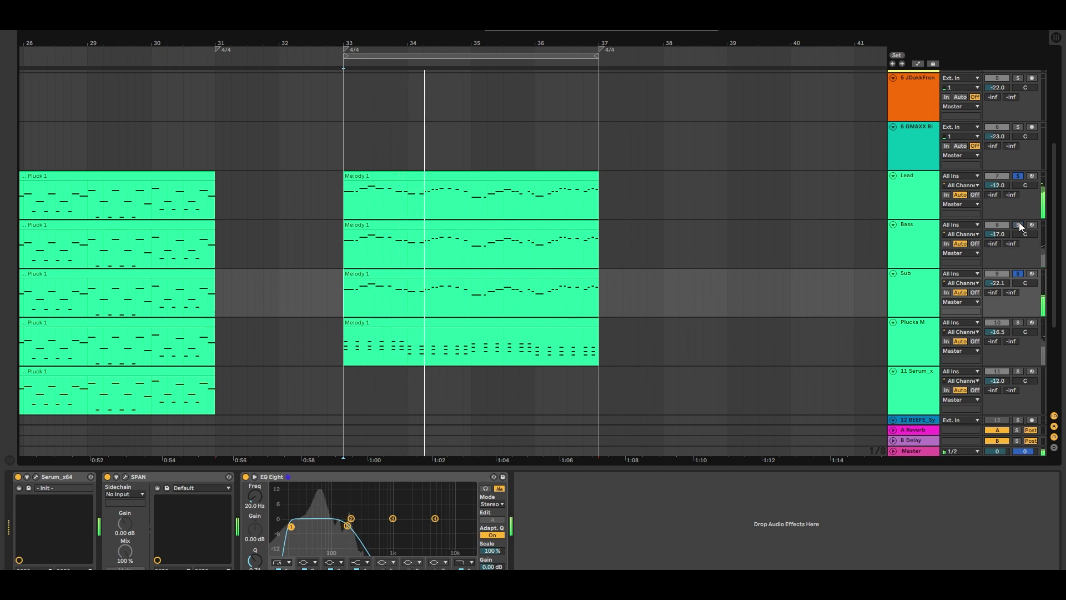
left_click(1018, 225)
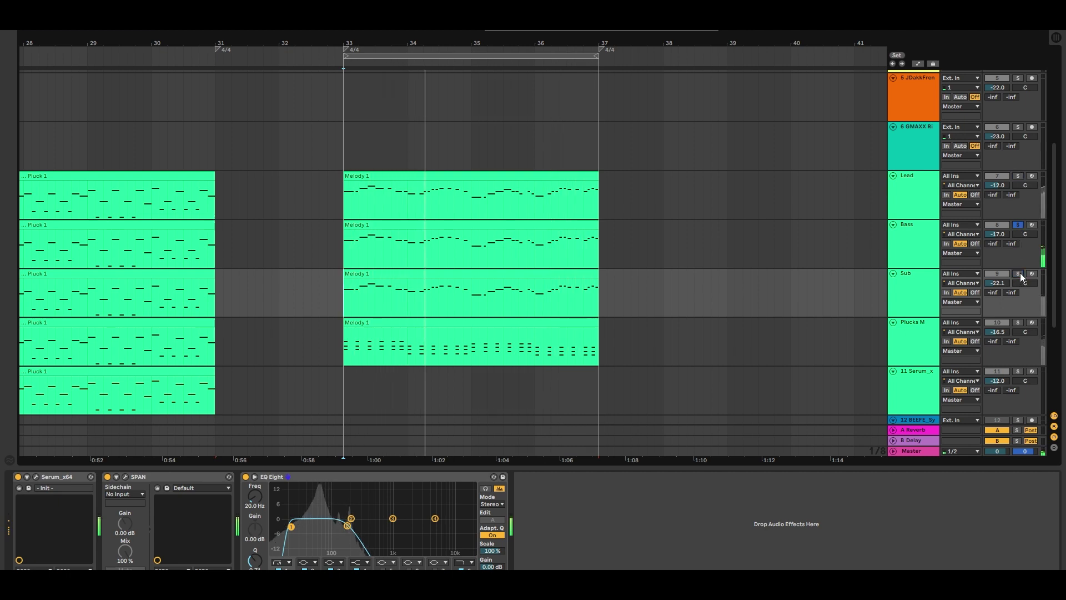
left_click(1019, 175)
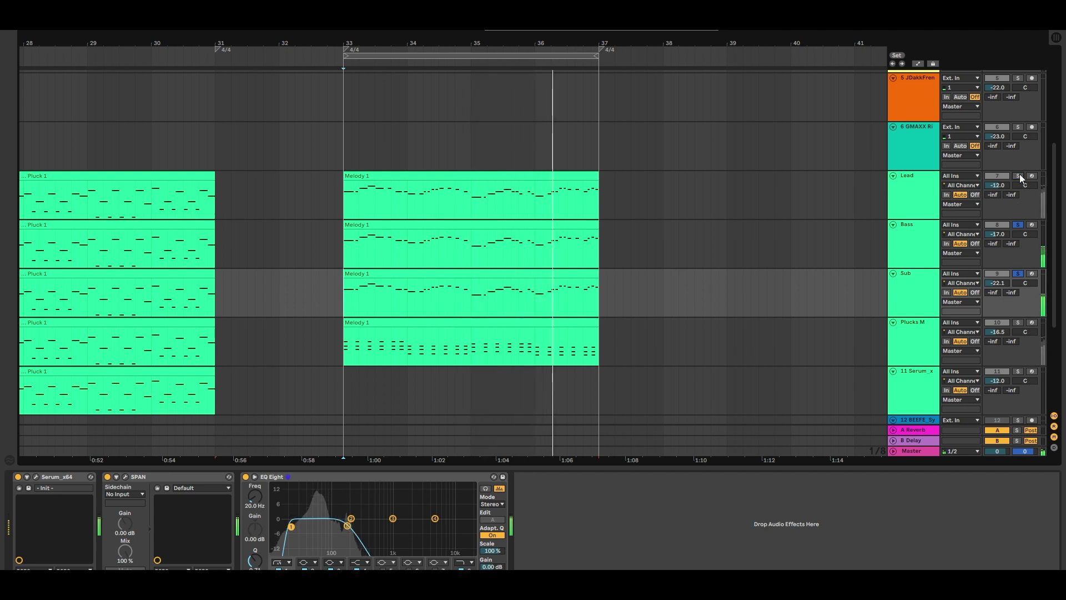